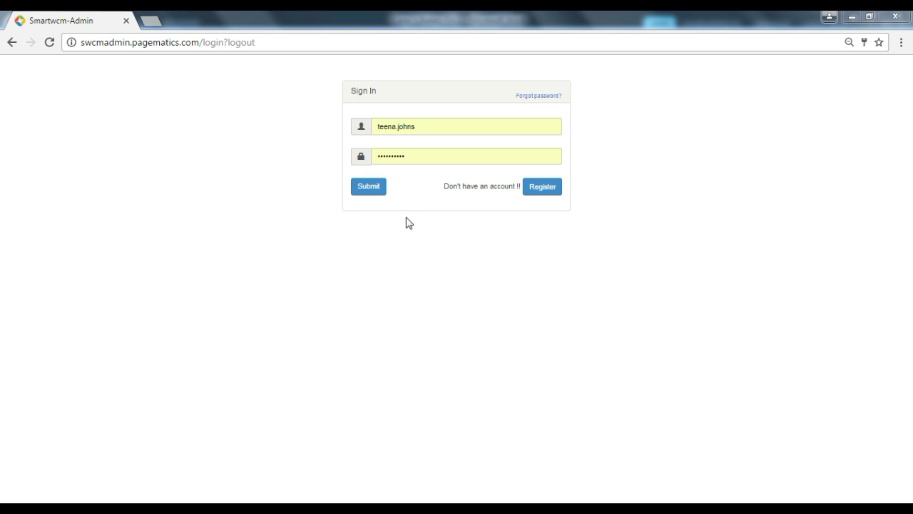
Step: Submit the pre-filled sign-in form to log into the SmartWCM admin site
{"action": "left_click", "coordinate": [379, 192]}
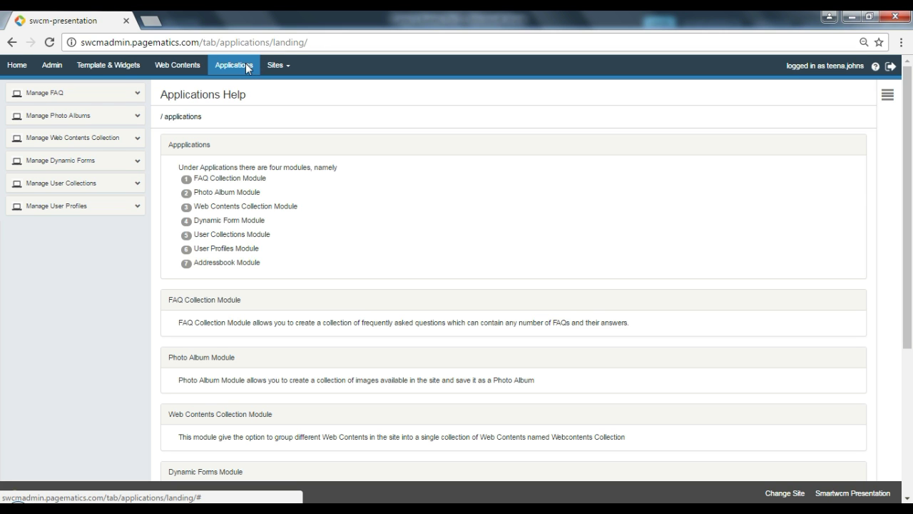
Step: Expand Manage User Profiles in the sidebar and open My Profile
{"action": "left_click", "coordinate": [137, 208]}
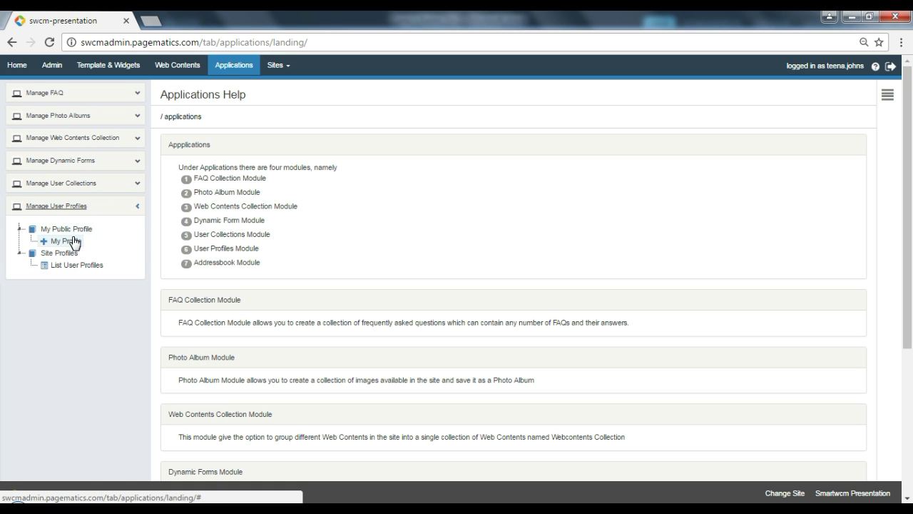
{"action": "left_click", "coordinate": [74, 242]}
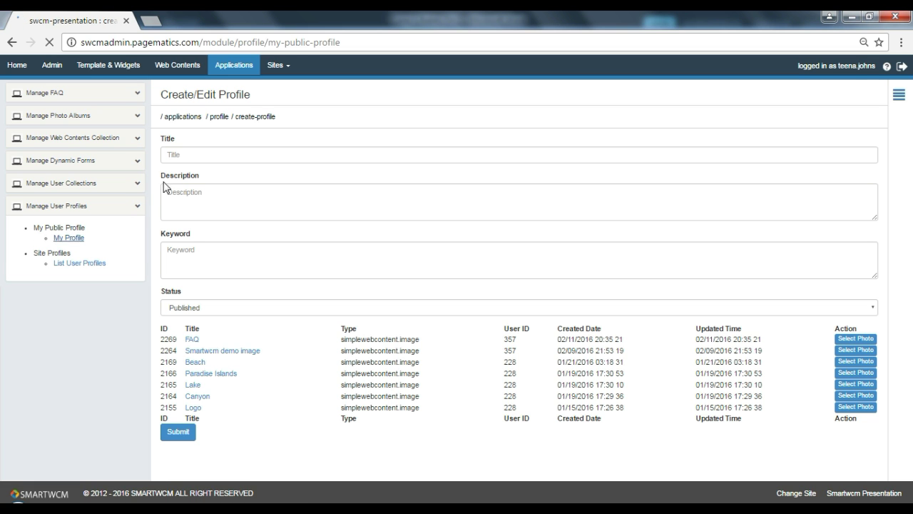
Step: Title the profile Rachel's Cakes and describe its custom cakes and cupcakes for a sweet tooth
{"action": "left_click", "coordinate": [206, 156]}
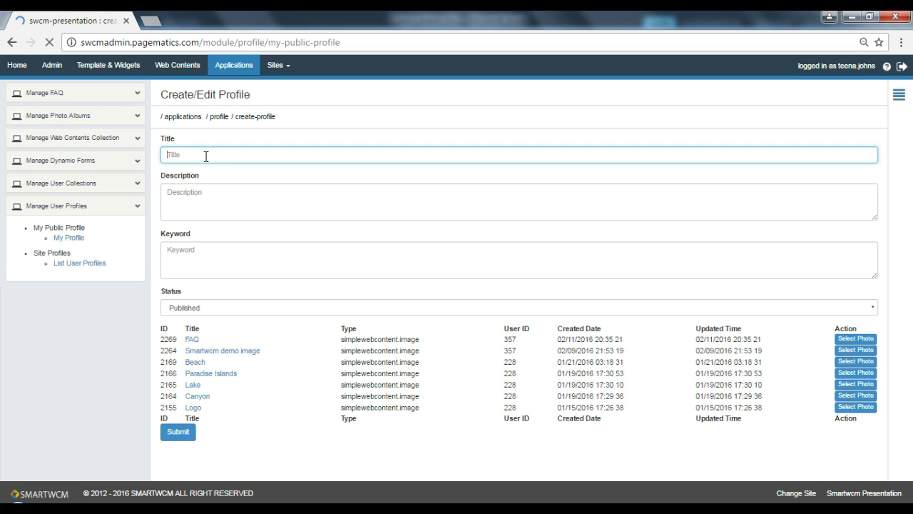
{"action": "type", "text": "R"}
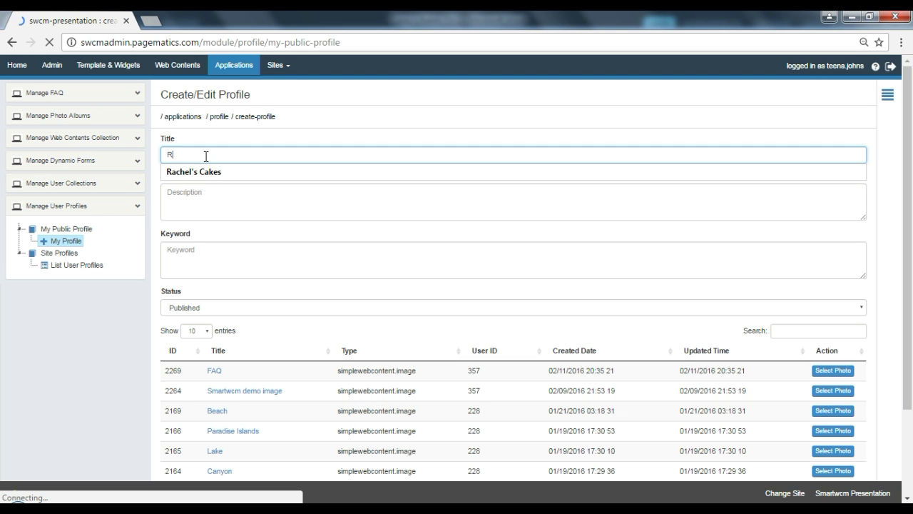
{"action": "type", "text": "achel's Cakes"}
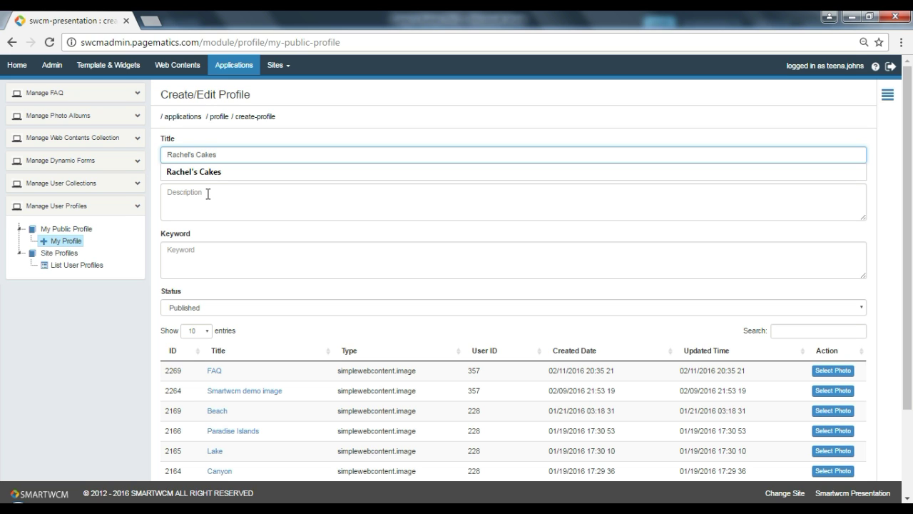
{"action": "left_click", "coordinate": [208, 194]}
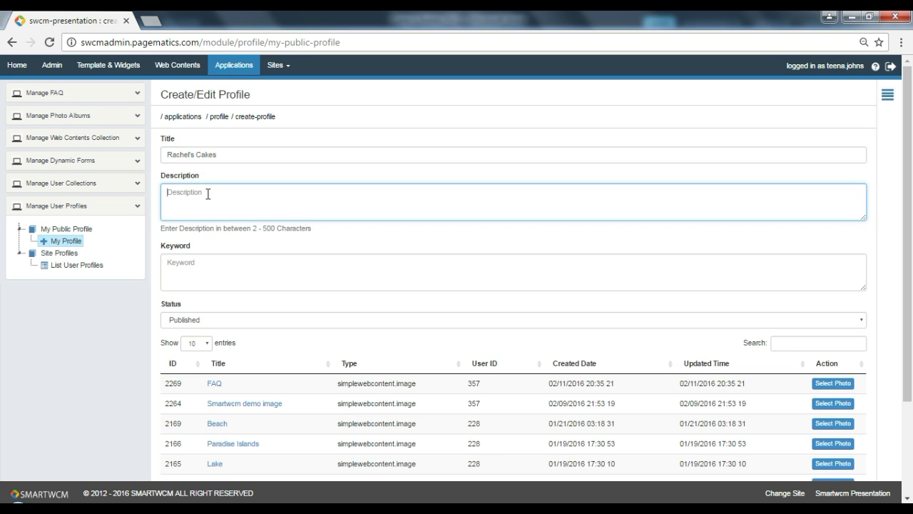
{"action": "type", "text": "Cakes, cupcakes and other delicacies all custom made to satisfy your sweet tooth"}
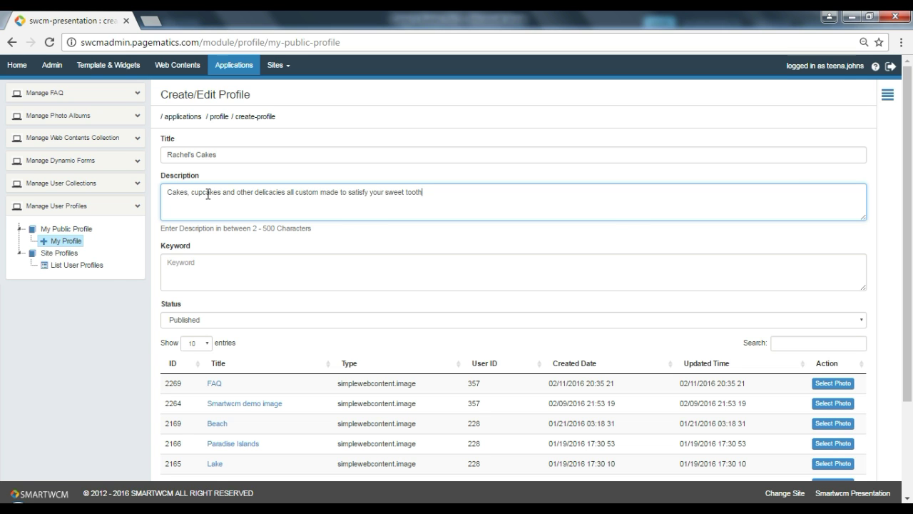
{"action": "key", "text": "alt+Tab"}
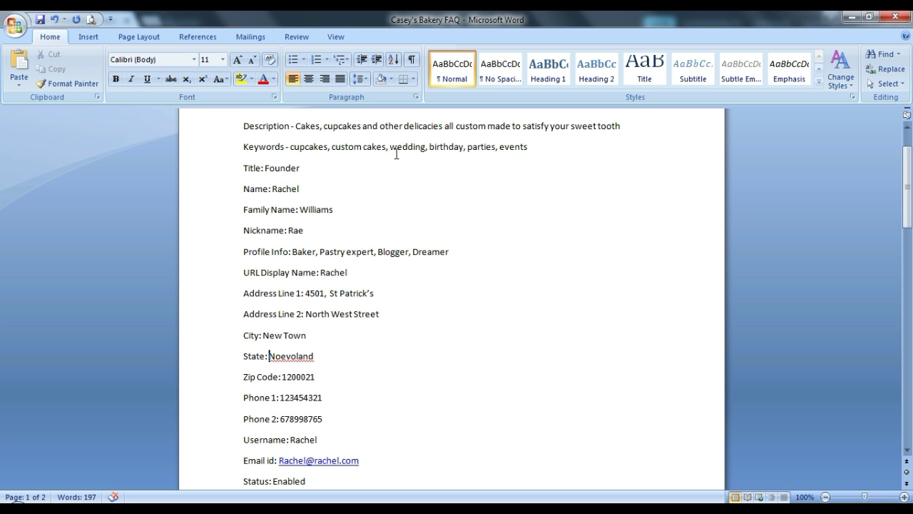
Step: Select the keyword list (cupcakes, custom cakes, wedding, birthday, parties, events) in the Word notes
{"action": "left_click_drag", "start_coordinate": [529, 147], "coordinate": [302, 151]}
{"action": "key", "text": "ctrl+c"}
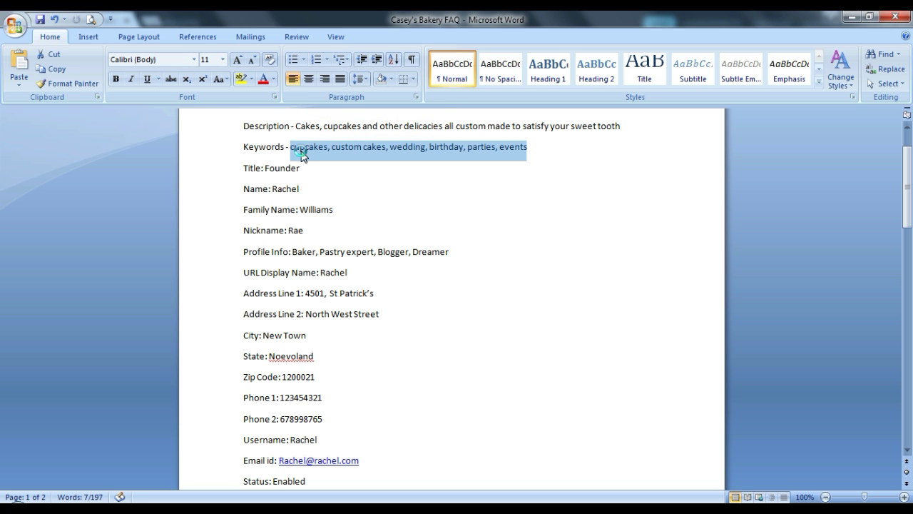
Step: Paste keywords cupcakes, custom cakes, wedding, birthday, parties, events and keep status Published
{"action": "key", "text": "alt+Tab"}
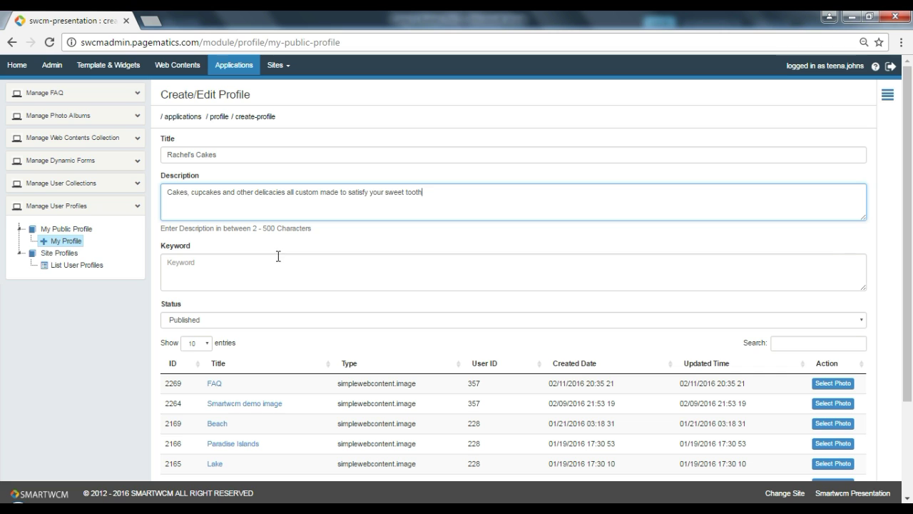
{"action": "left_click", "coordinate": [278, 272]}
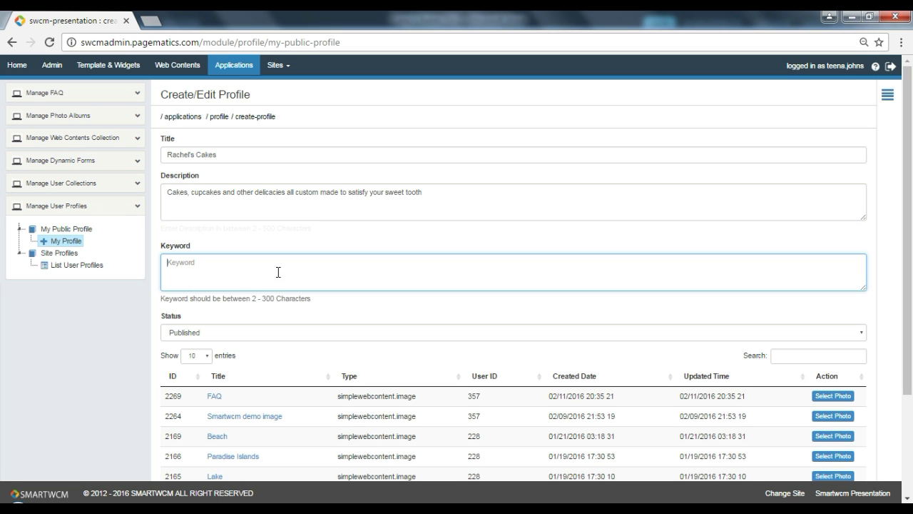
{"action": "key", "text": "ctrl+v"}
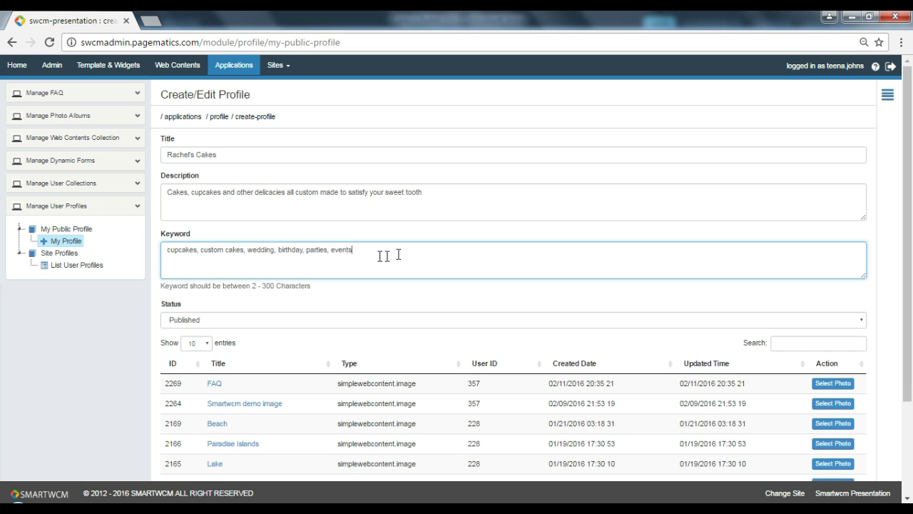
{"action": "left_click", "coordinate": [862, 320]}
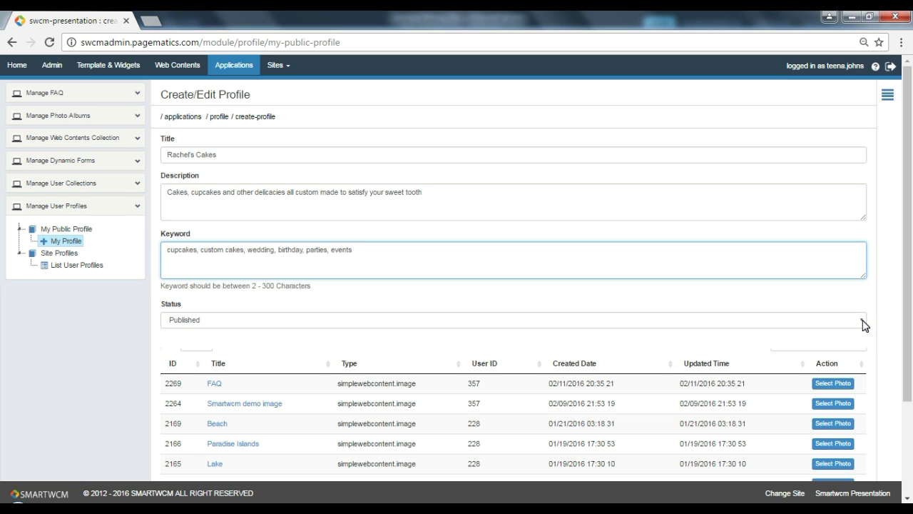
{"action": "left_click", "coordinate": [863, 325]}
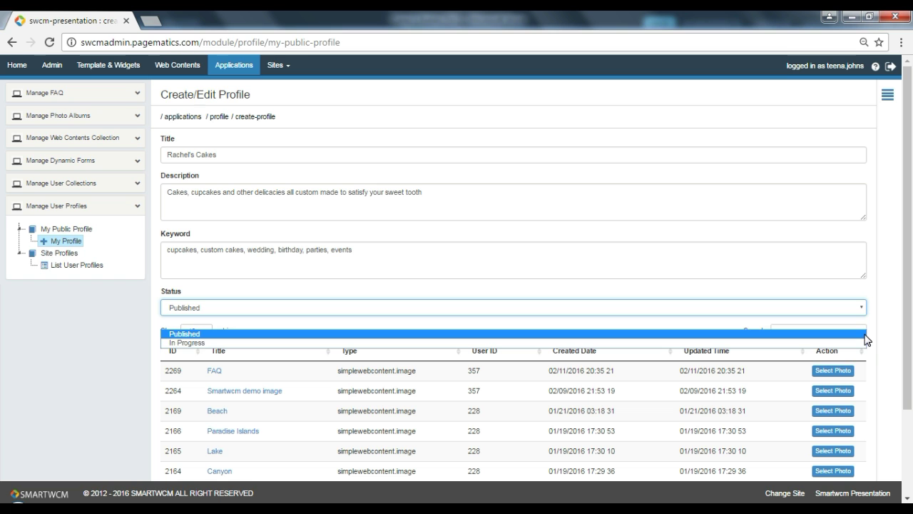
{"action": "left_click", "coordinate": [863, 332]}
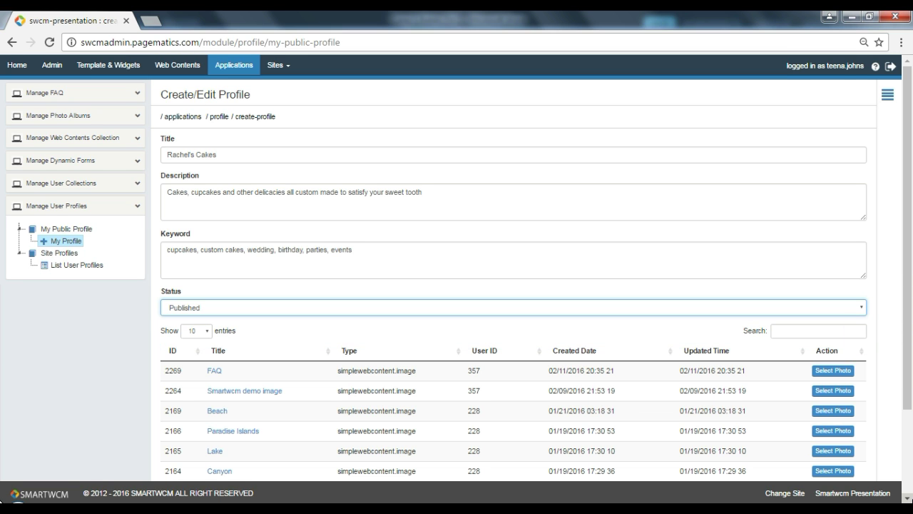
Step: Set the Paradise Islands photo as profile image and submit the Rachel's Cakes profile
{"action": "scroll", "coordinate": [457, 286], "scroll_direction": "down", "scroll_amount": 3}
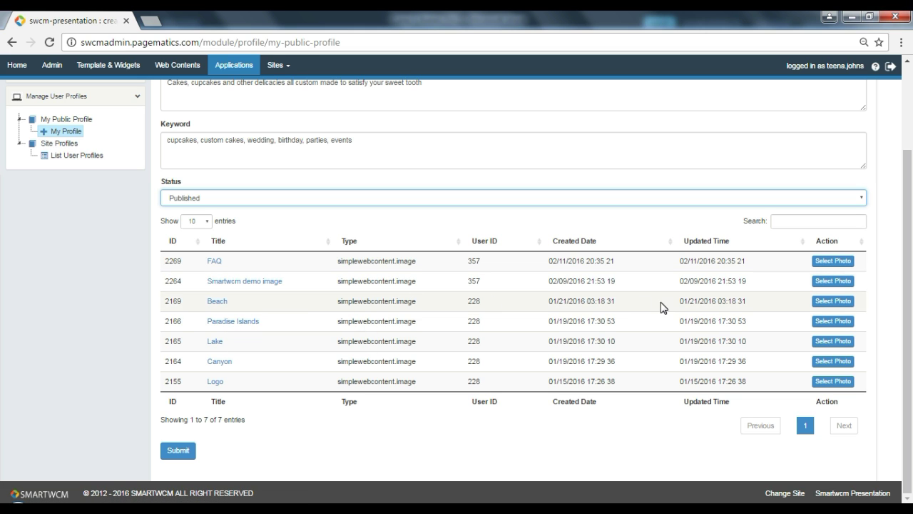
{"action": "left_click", "coordinate": [827, 322]}
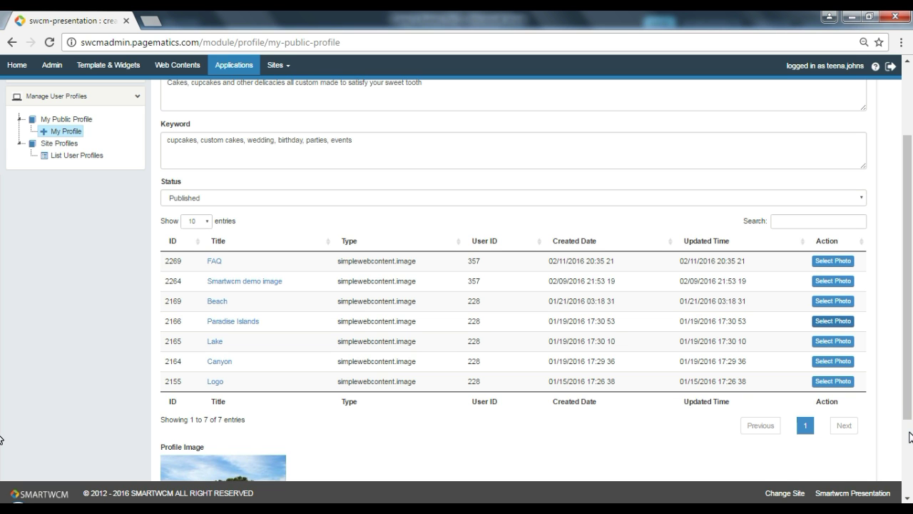
{"action": "left_click", "coordinate": [908, 497]}
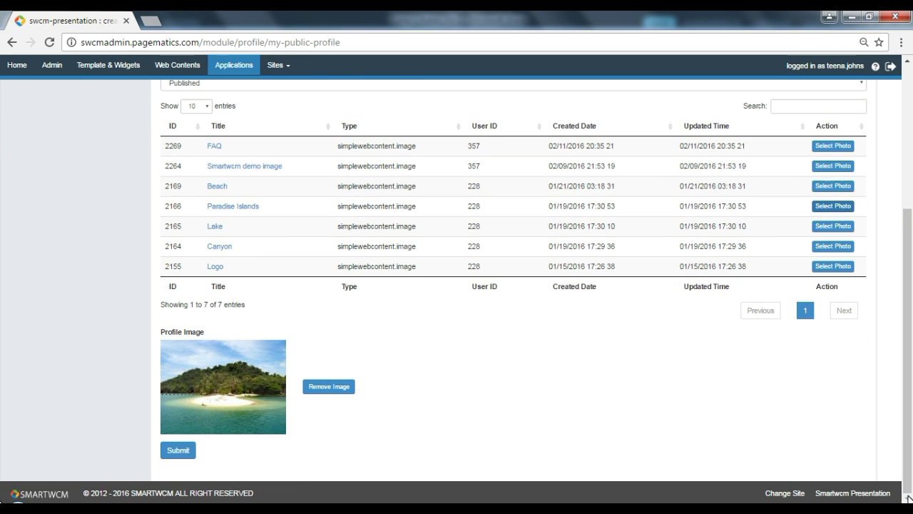
{"action": "left_click", "coordinate": [172, 452]}
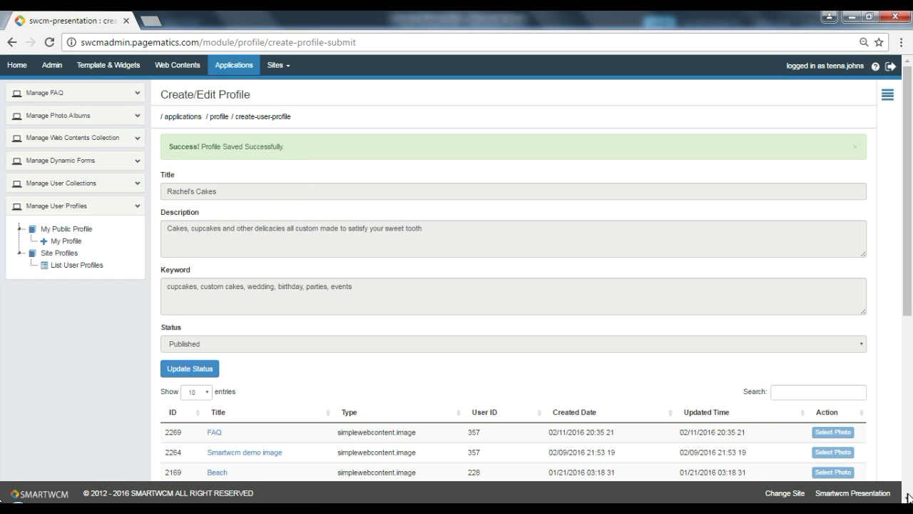
Step: Open Manage Profile at the bottom of the saved profile page to edit user details
{"action": "scroll", "coordinate": [908, 497], "scroll_direction": "down", "scroll_amount": 1}
{"action": "scroll", "coordinate": [909, 497], "scroll_direction": "down", "scroll_amount": 1}
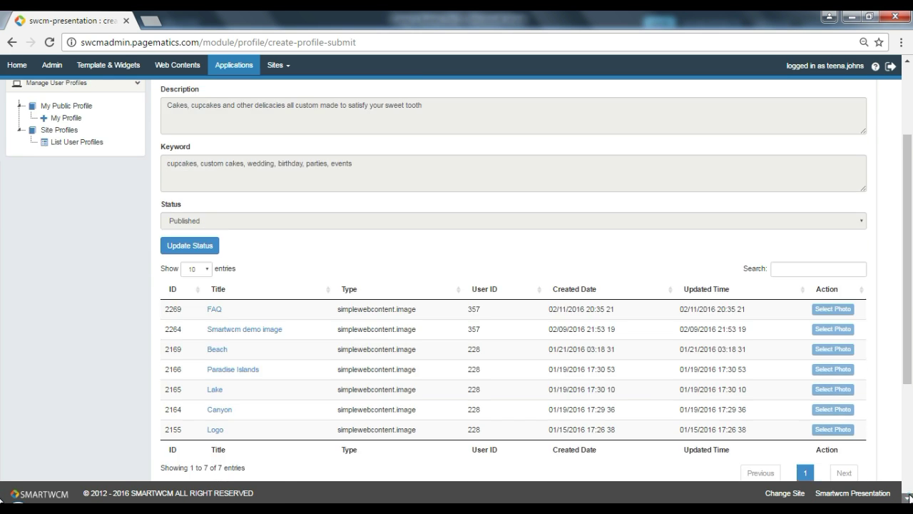
{"action": "scroll", "coordinate": [908, 497], "scroll_direction": "down", "scroll_amount": 1}
{"action": "scroll", "coordinate": [909, 497], "scroll_direction": "down", "scroll_amount": 1}
{"action": "scroll", "coordinate": [909, 497], "scroll_direction": "down", "scroll_amount": 1}
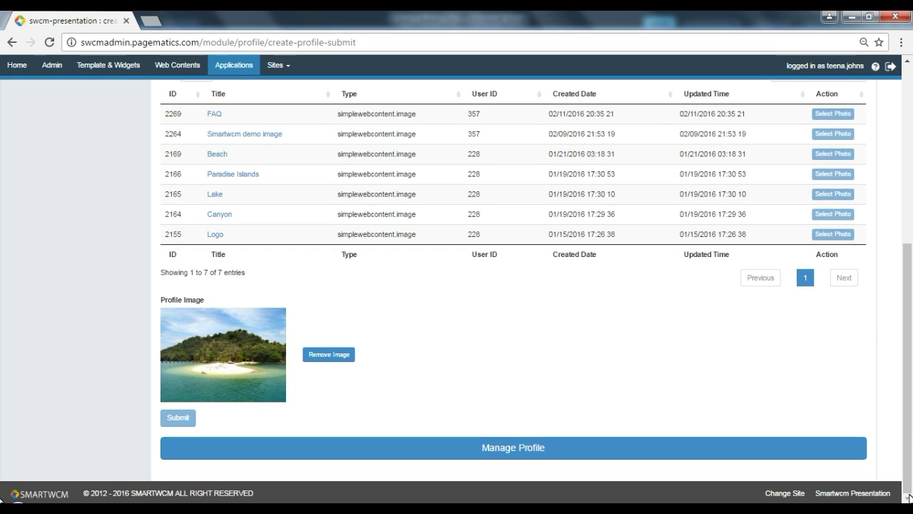
{"action": "left_click", "coordinate": [592, 449]}
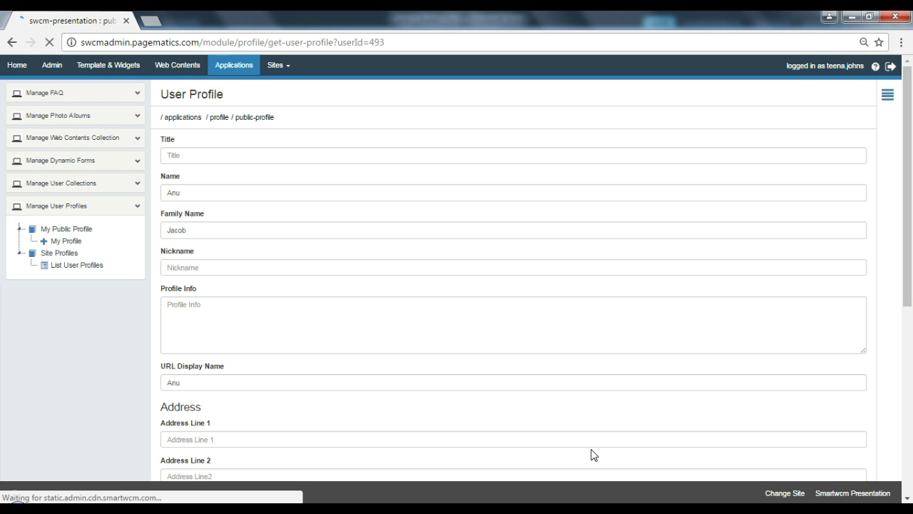
Step: Copy the title Founder and the user's first name from the Word notes into the form
{"action": "left_click", "coordinate": [351, 155]}
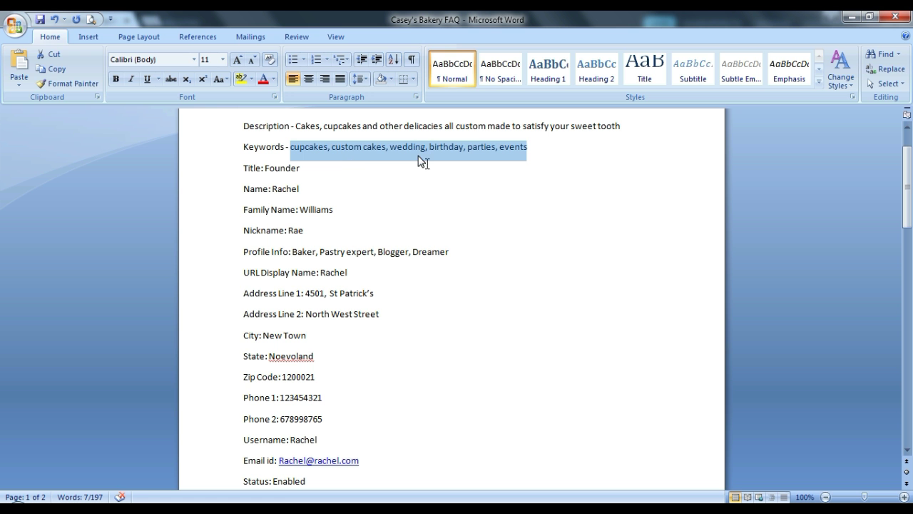
{"action": "left_click", "coordinate": [316, 175]}
{"action": "left_click_drag", "start_coordinate": [301, 167], "coordinate": [270, 167]}
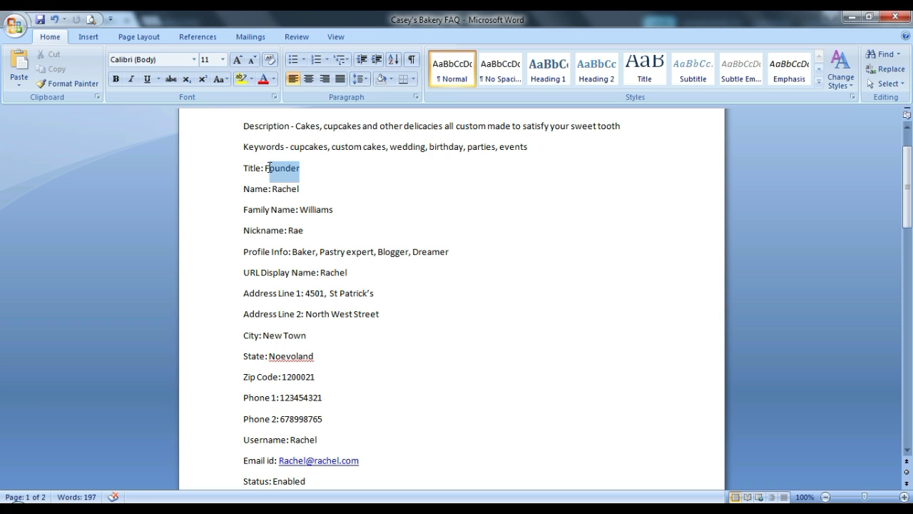
{"action": "key", "text": "ctrl+c"}
{"action": "key", "text": "alt+Tab"}
{"action": "left_click", "coordinate": [220, 157]}
{"action": "key", "text": "ctrl+v"}
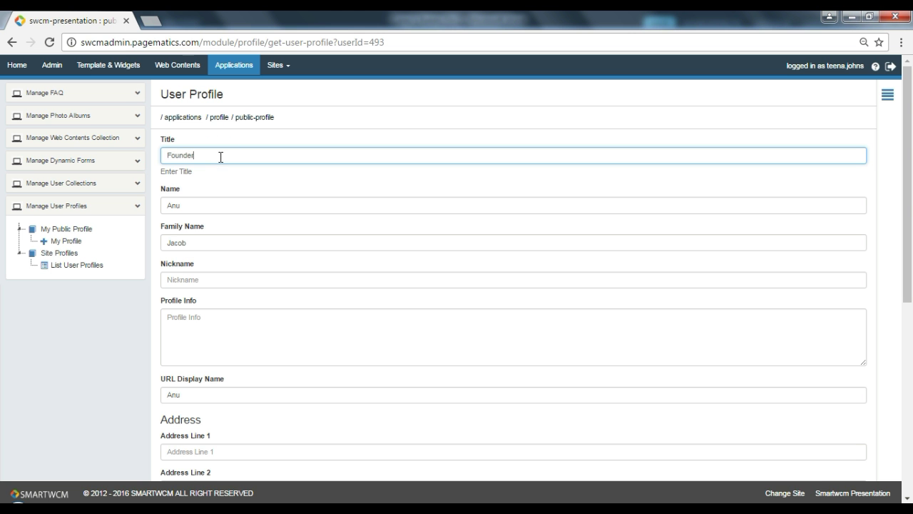
{"action": "key", "text": "alt+Tab"}
{"action": "left_click_drag", "start_coordinate": [299, 189], "coordinate": [276, 190]}
{"action": "key", "text": "ctrl+c"}
{"action": "key", "text": "alt+Tab"}
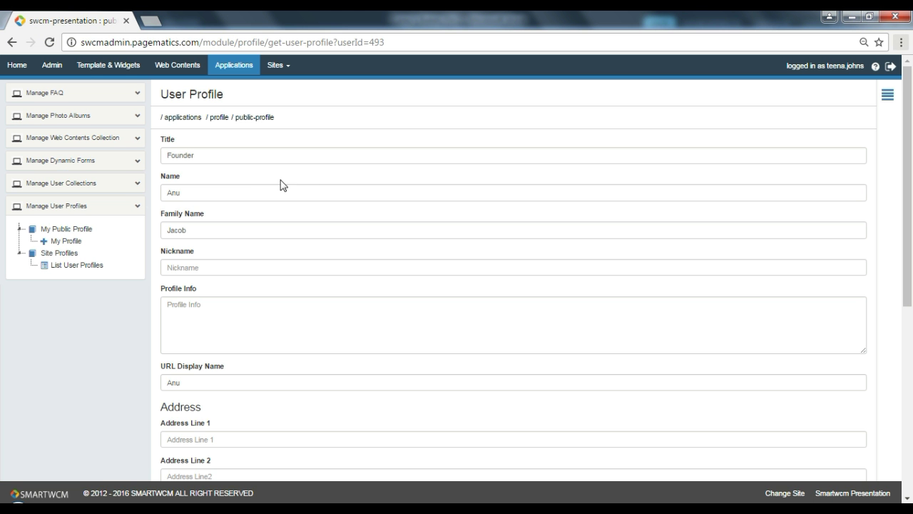
{"action": "left_click", "coordinate": [269, 193]}
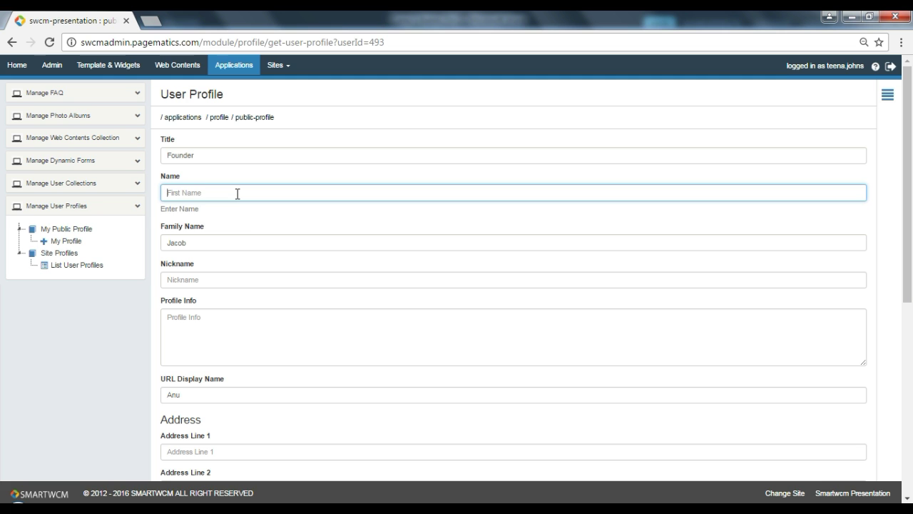
{"action": "type", "text": "Rachel"}
Step: Copy the family name and nickname from the notes into their form fields
{"action": "key", "text": "alt+Tab"}
{"action": "left_click_drag", "start_coordinate": [341, 209], "coordinate": [300, 209]}
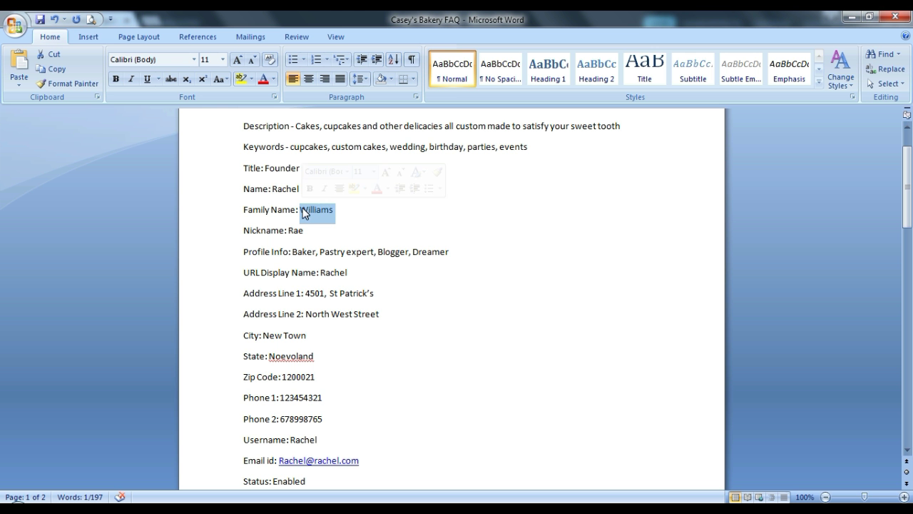
{"action": "key", "text": "ctrl+c"}
{"action": "key", "text": "alt+Tab"}
{"action": "left_click", "coordinate": [241, 241]}
{"action": "key", "text": "BackSpace"}
{"action": "key", "text": "BackSpace"}
{"action": "key", "text": "BackSpace"}
{"action": "key", "text": "BackSpace"}
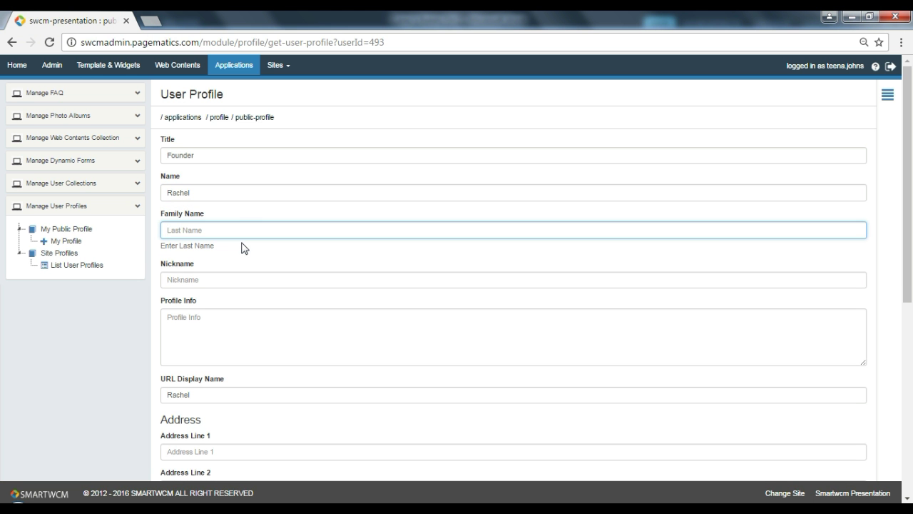
{"action": "key", "text": "alt+Tab"}
{"action": "left_click_drag", "start_coordinate": [306, 235], "coordinate": [295, 231]}
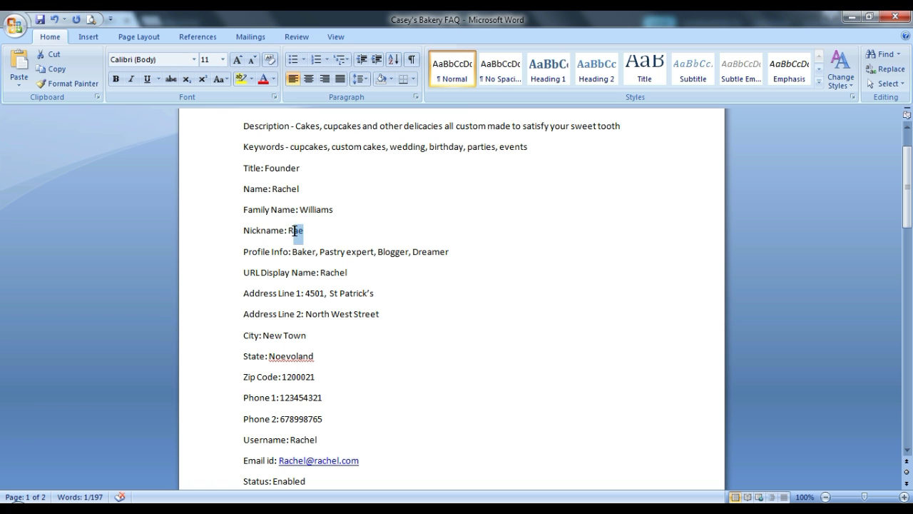
{"action": "key", "text": "alt+Tab"}
{"action": "left_click", "coordinate": [215, 282]}
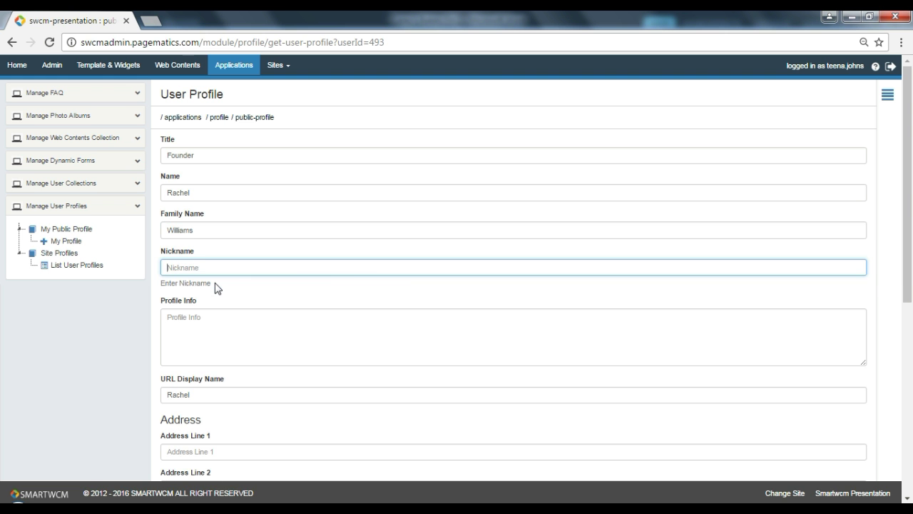
{"action": "key", "text": "alt+Tab"}
Step: Fill Profile Info with the baker/pastry-expert description and grab the URL display name from the notes
{"action": "left_click_drag", "start_coordinate": [461, 248], "coordinate": [307, 252]}
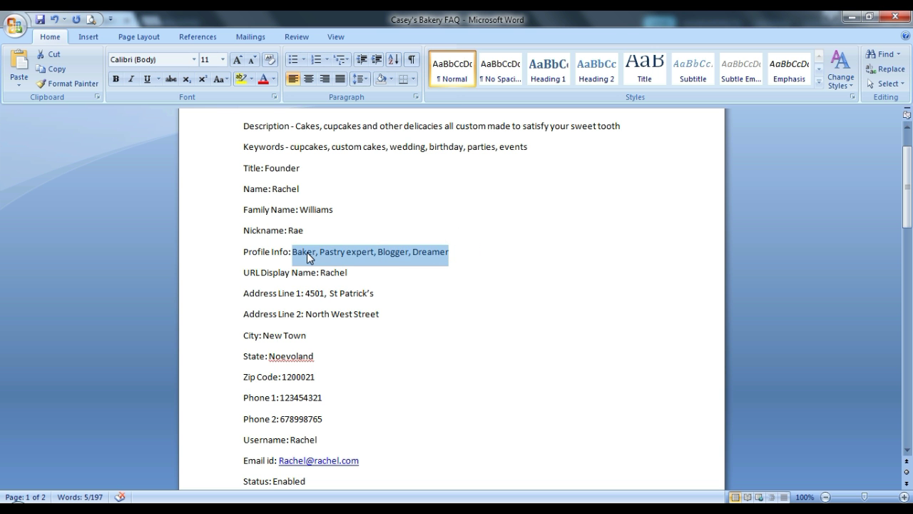
{"action": "key", "text": "alt+Tab"}
{"action": "left_click", "coordinate": [258, 318]}
{"action": "key", "text": "ctrl+v"}
{"action": "key", "text": "alt+Tab"}
{"action": "left_click_drag", "start_coordinate": [347, 272], "coordinate": [323, 273]}
{"action": "key", "text": "alt+Tab"}
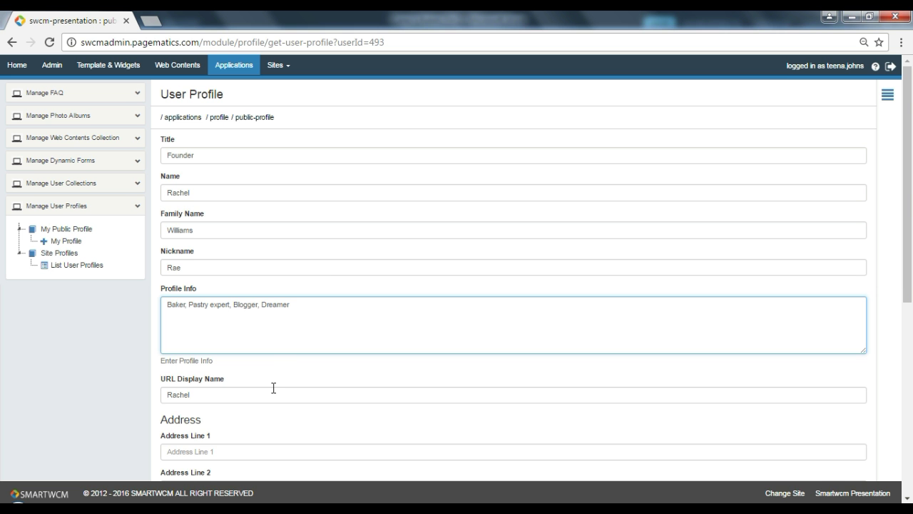
{"action": "key", "text": "alt+Tab"}
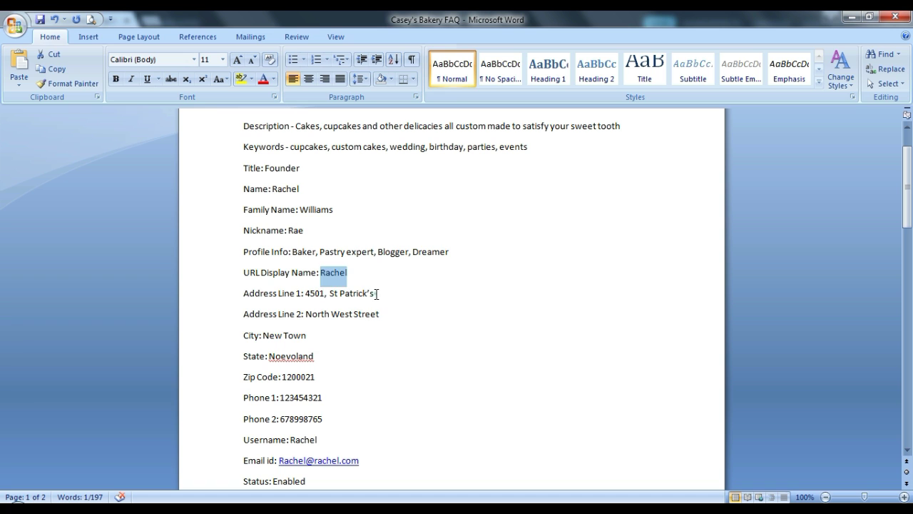
Step: Copy the first address line into Address Line 1 and select the second line in the notes
{"action": "left_click_drag", "start_coordinate": [377, 293], "coordinate": [306, 293]}
{"action": "key", "text": "alt+Tab"}
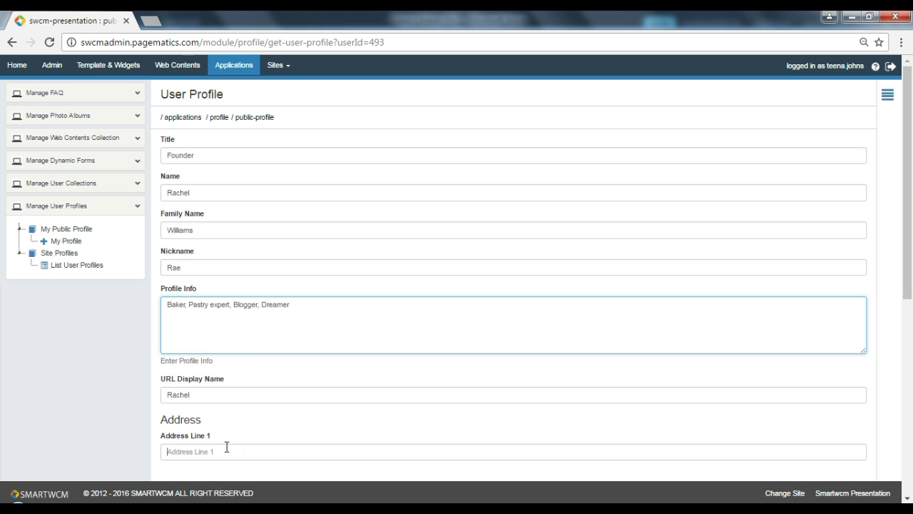
{"action": "left_click", "coordinate": [226, 447]}
{"action": "key", "text": "alt+Tab"}
{"action": "left_click_drag", "start_coordinate": [380, 318], "coordinate": [304, 319]}
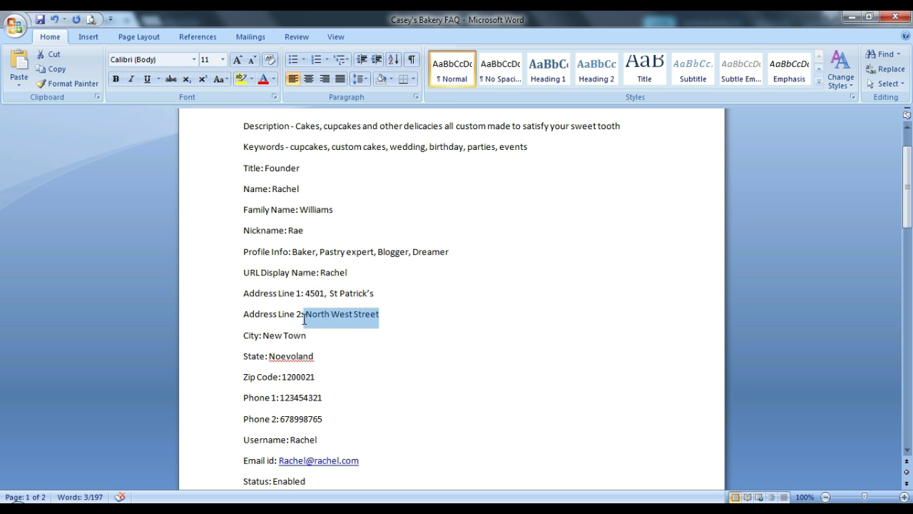
{"action": "key", "text": "alt+Tab"}
{"action": "scroll", "coordinate": [906, 498], "scroll_direction": "down", "scroll_amount": 3}
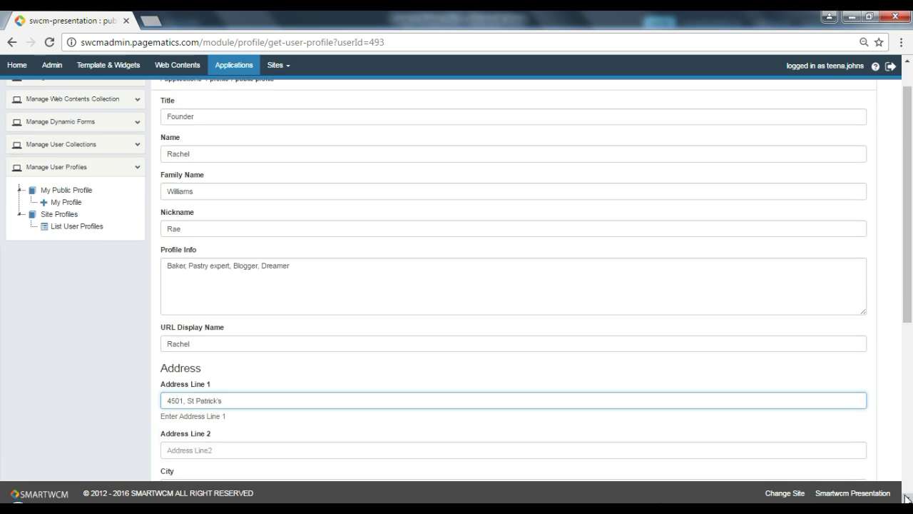
Step: Fill Address Line 2, City and State with the matching values from the Word notes
{"action": "scroll", "coordinate": [906, 498], "scroll_direction": "down", "scroll_amount": 2}
{"action": "left_click", "coordinate": [240, 159]}
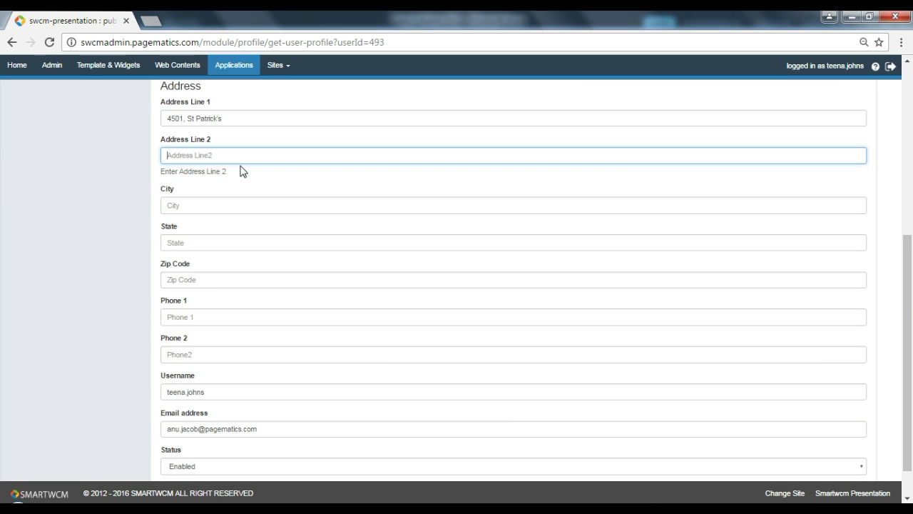
{"action": "key", "text": "ctrl+v"}
{"action": "key", "text": "alt+Tab"}
{"action": "left_click_drag", "start_coordinate": [307, 336], "coordinate": [272, 341]}
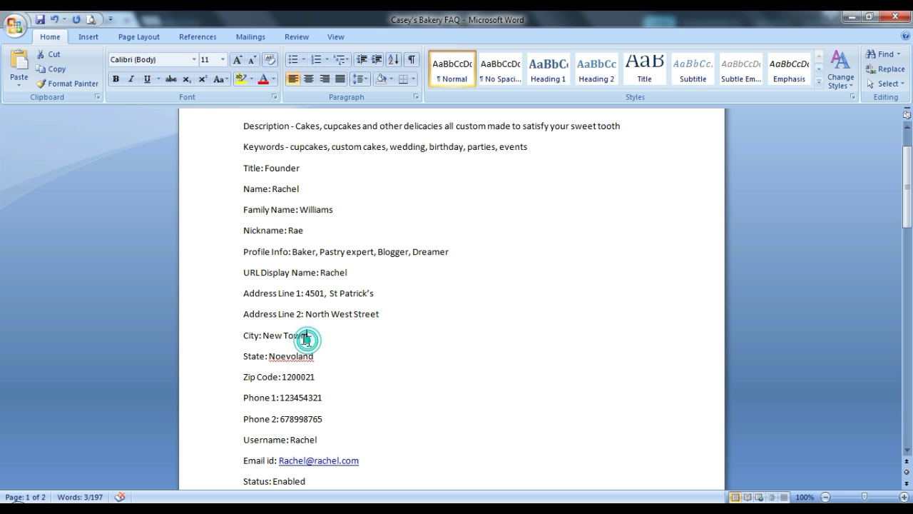
{"action": "key", "text": "alt+Tab"}
{"action": "left_click", "coordinate": [217, 205]}
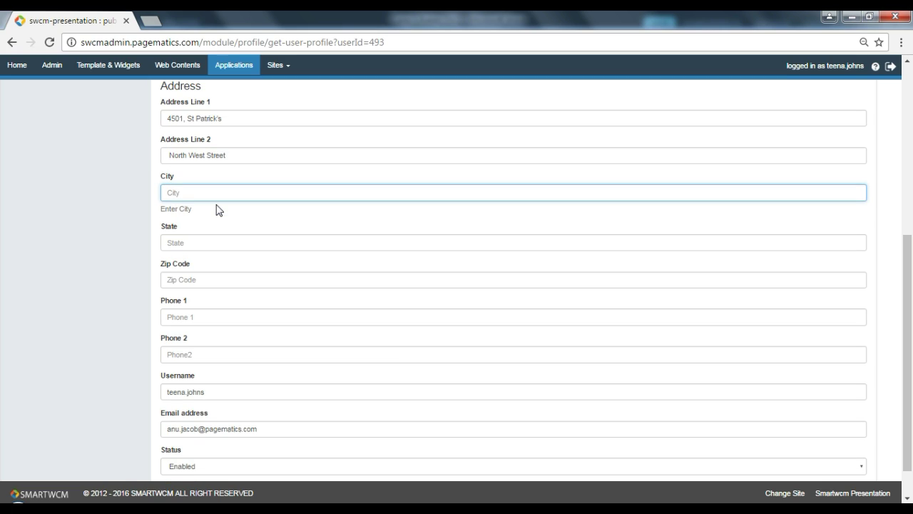
{"action": "key", "text": "alt+Tab"}
{"action": "left_click_drag", "start_coordinate": [319, 357], "coordinate": [272, 355]}
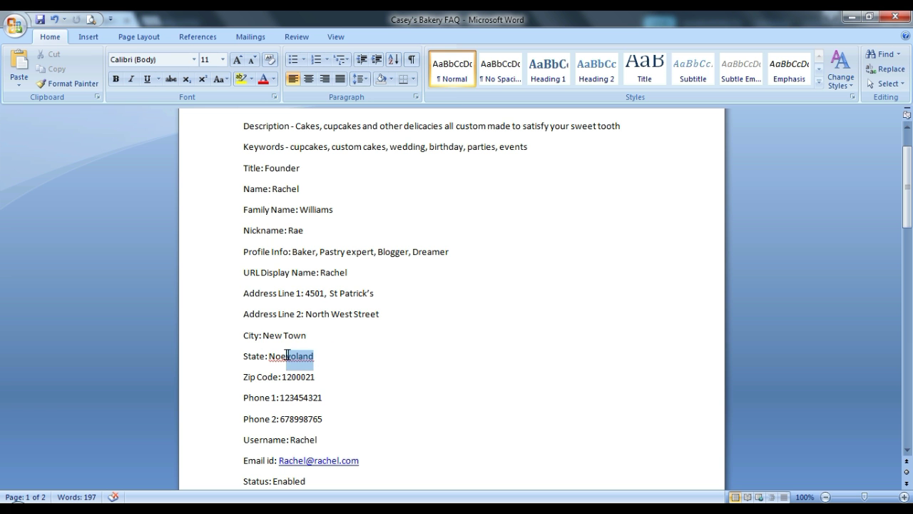
{"action": "key", "text": "alt+Tab"}
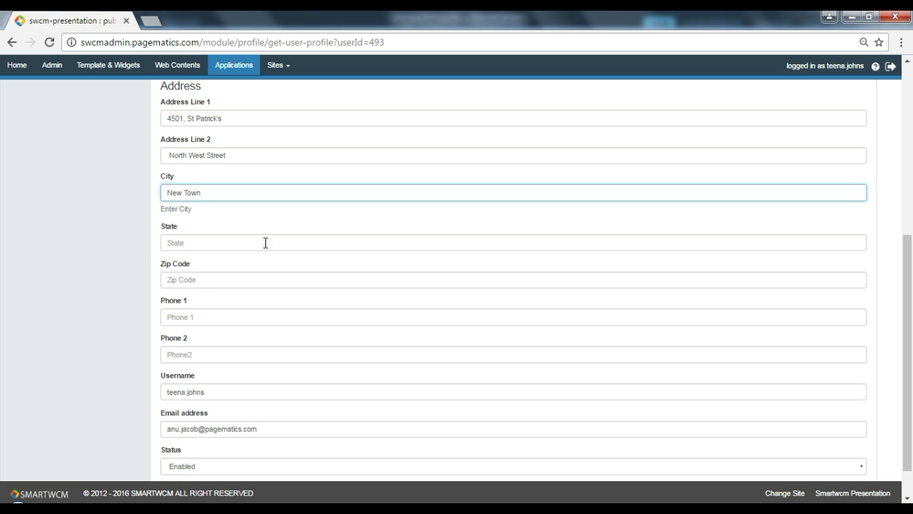
{"action": "left_click", "coordinate": [265, 241]}
Step: Copy the zip code and first phone number from the notes into Zip Code and Phone 1
{"action": "key", "text": "alt+Tab"}
{"action": "left_click_drag", "start_coordinate": [316, 376], "coordinate": [283, 374]}
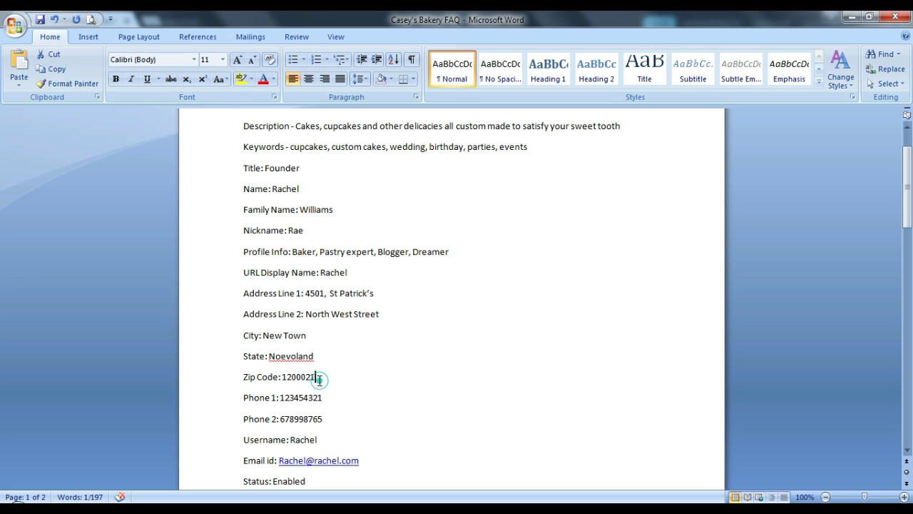
{"action": "key", "text": "alt+Tab"}
{"action": "left_click", "coordinate": [218, 279]}
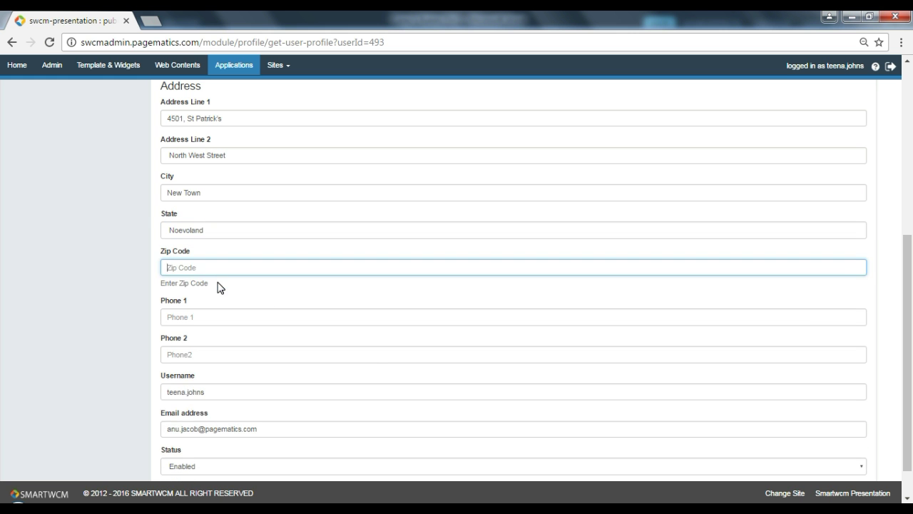
{"action": "key", "text": "alt+Tab"}
{"action": "left_click_drag", "start_coordinate": [322, 397], "coordinate": [281, 398]}
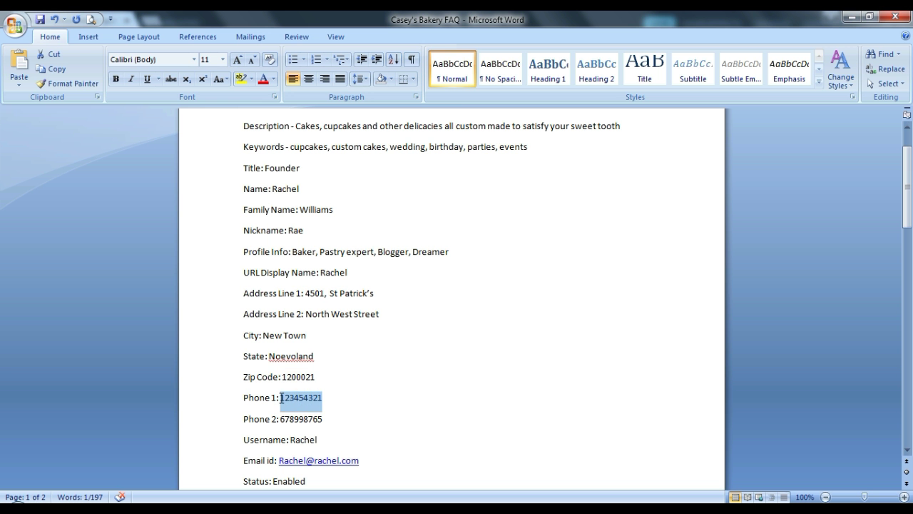
{"action": "key", "text": "alt+Tab"}
{"action": "left_click", "coordinate": [203, 320]}
{"action": "key", "text": "ctrl+v"}
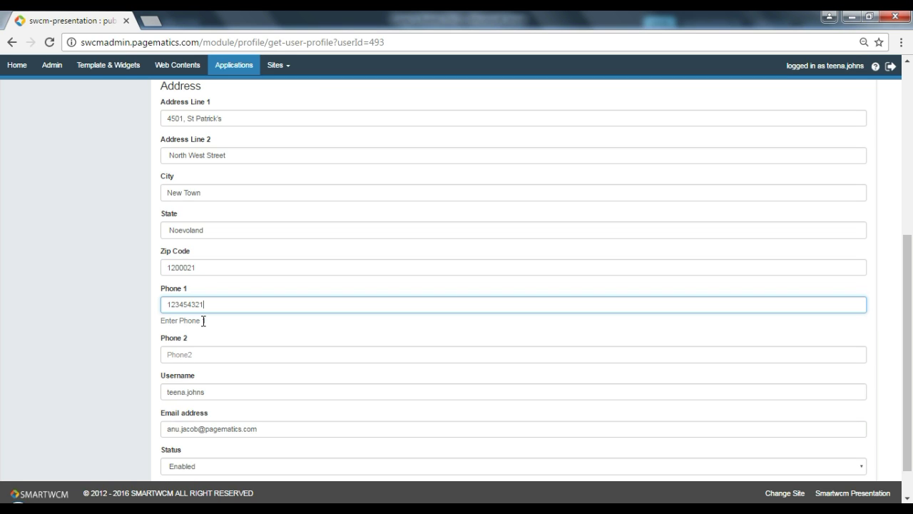
Step: Enter the second phone number and replace the old username with the one from the notes
{"action": "key", "text": "alt+Tab"}
{"action": "mouse_move", "coordinate": [324, 419]}
{"action": "left_mouse_down"}
{"action": "mouse_move", "coordinate": [280, 424]}
{"action": "mouse_move", "coordinate": [316, 438]}
{"action": "mouse_move", "coordinate": [293, 440]}
{"action": "left_mouse_up"}
{"action": "key", "text": "ctrl+c"}
{"action": "key", "text": "alt+Tab"}
{"action": "left_click", "coordinate": [220, 355]}
{"action": "key", "text": "ctrl+v"}
{"action": "key", "text": "alt+Tab"}
{"action": "key", "text": "alt+Tab"}
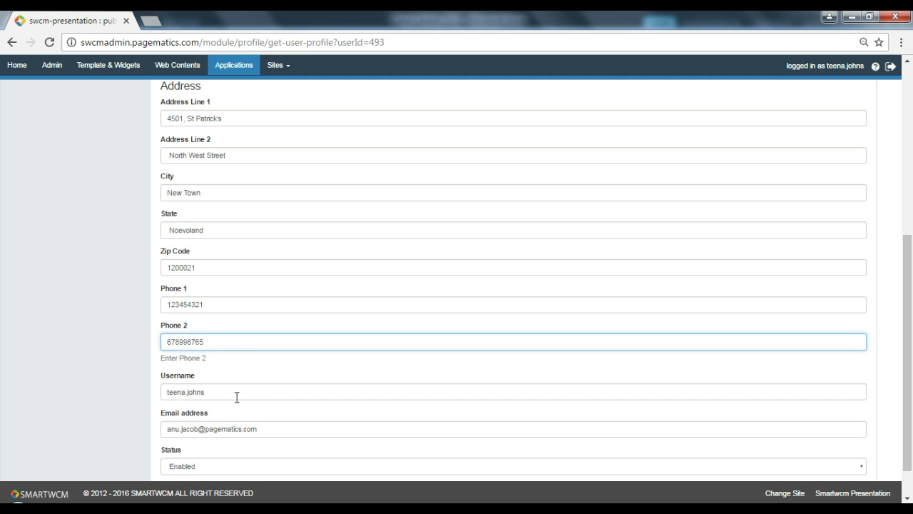
{"action": "left_click", "coordinate": [236, 397]}
{"action": "key", "text": "BackSpace"}
{"action": "key", "text": "BackSpace"}
{"action": "key", "text": "BackSpace"}
{"action": "key", "text": "ctrl+v"}
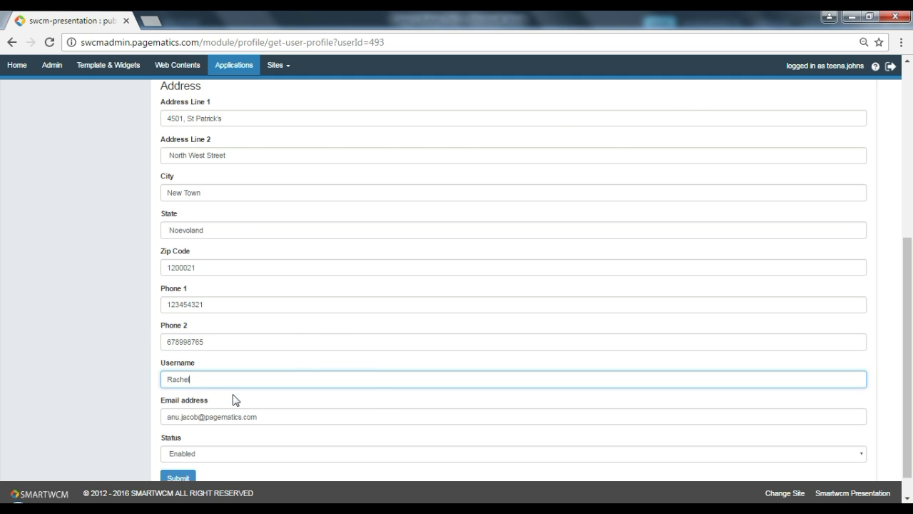
Step: Replace the form's old email address with the one copied from the Word notes
{"action": "key", "text": "alt+Tab"}
{"action": "left_click_drag", "start_coordinate": [359, 460], "coordinate": [278, 460]}
{"action": "left_click", "coordinate": [278, 468]}
{"action": "key", "text": "alt+Tab"}
{"action": "left_click_drag", "start_coordinate": [275, 417], "coordinate": [155, 434]}
{"action": "key", "text": "ctrl+v"}
{"action": "key", "text": "alt+Tab"}
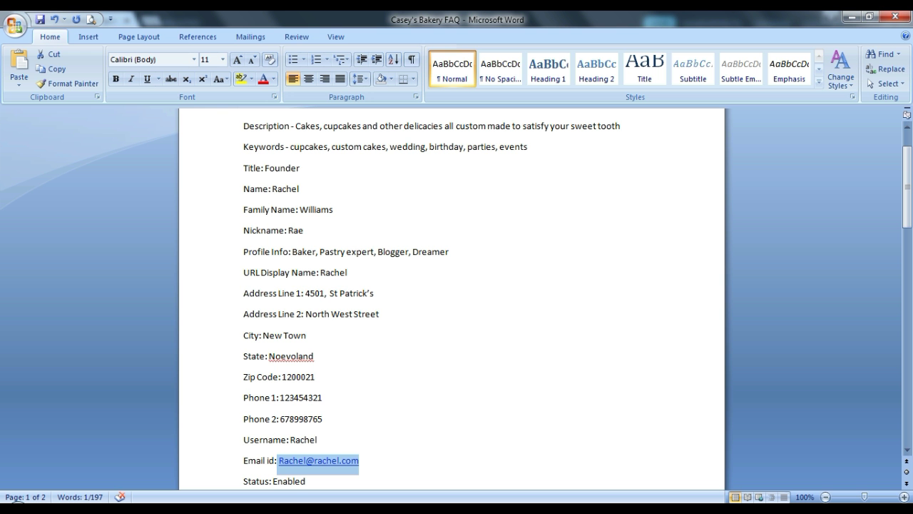
{"action": "key", "text": "alt+Tab"}
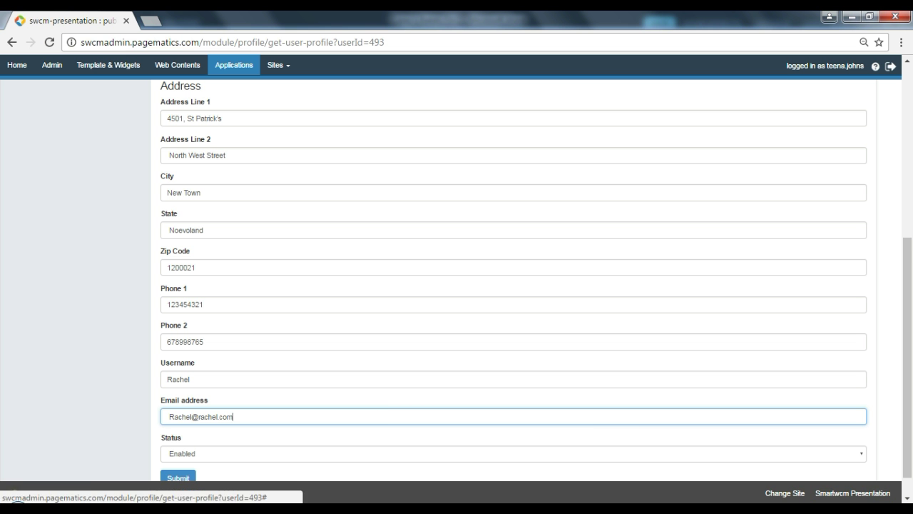
{"action": "scroll", "coordinate": [294, 436], "scroll_direction": "down", "scroll_amount": 1}
Step: Submit the User Profile form to save the updated name, contact and address details
{"action": "left_click", "coordinate": [178, 450]}
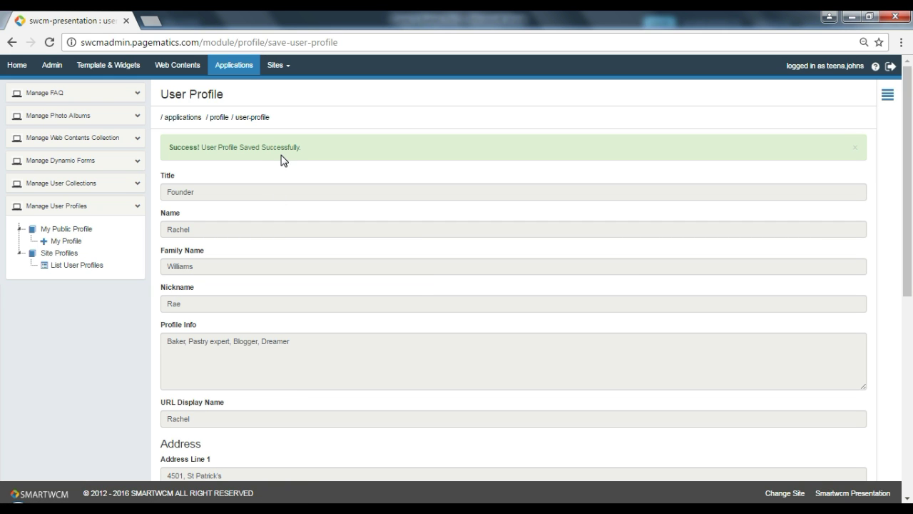
Step: View the published Rachel's Cakes profile from the List User Profiles page
{"action": "left_click", "coordinate": [95, 268]}
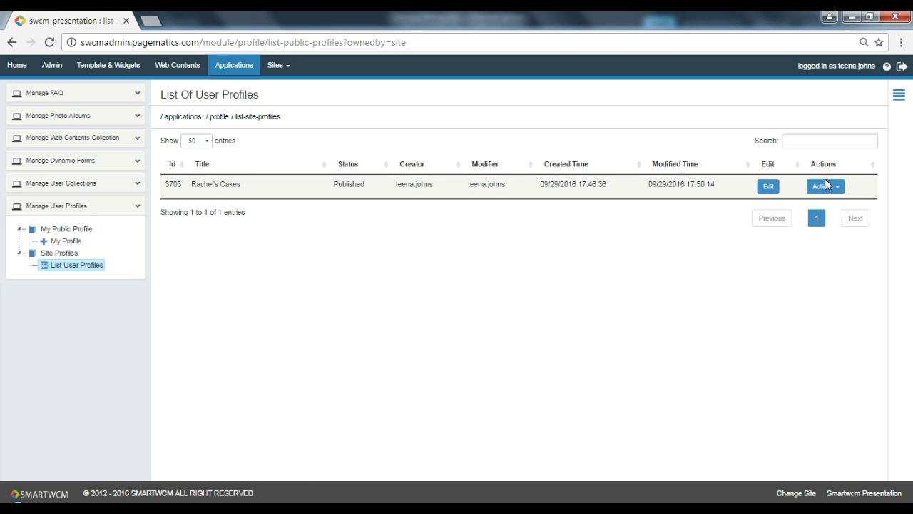
{"action": "left_click", "coordinate": [838, 187]}
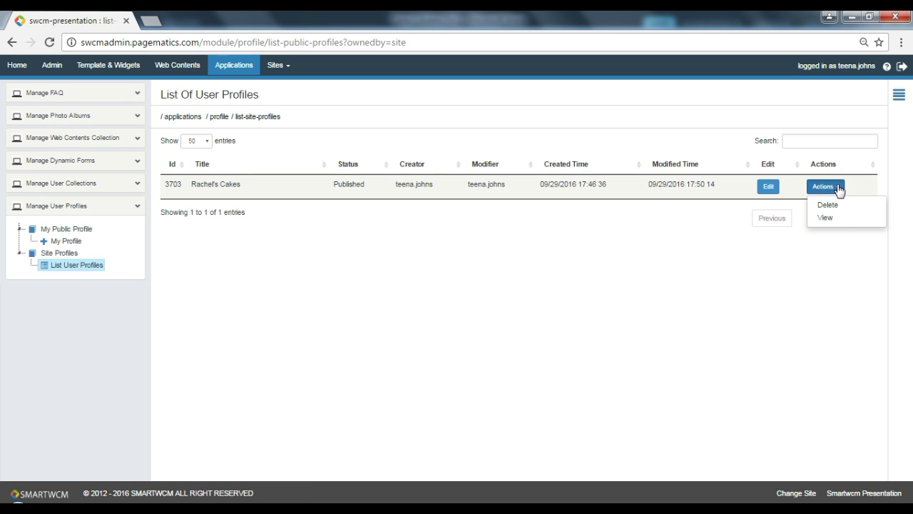
{"action": "left_click", "coordinate": [835, 224]}
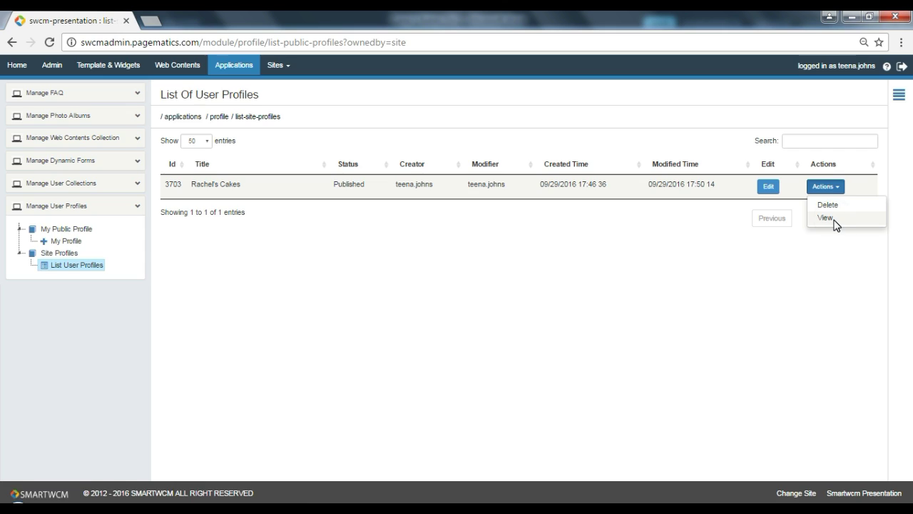